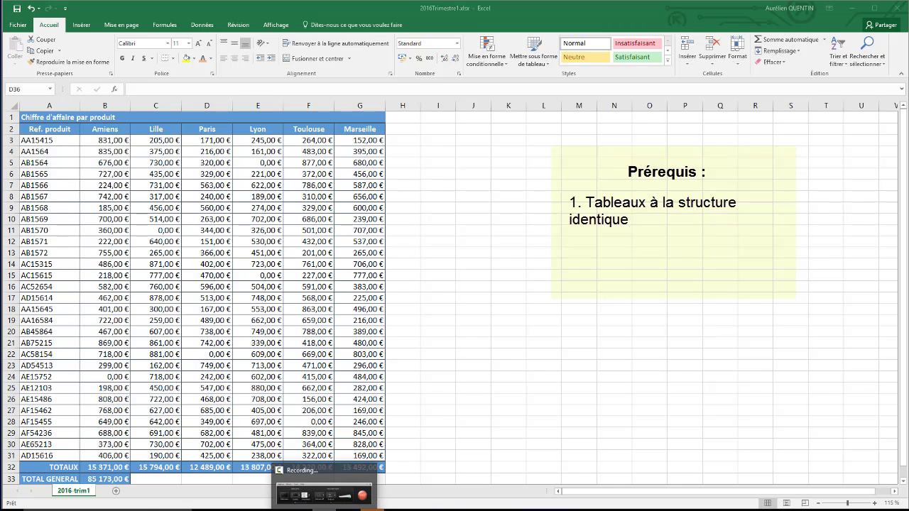
- Review the sales tables in the 2016Trimestre2, 2016Trimestre3 and 2016Trimestre4 workbooks to compare their structure
mouse_move(298, 487)
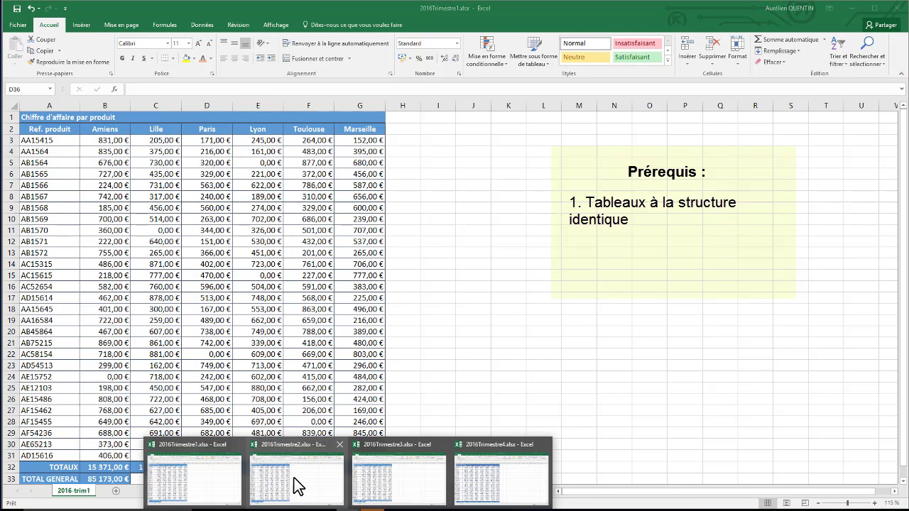
click(334, 486)
mouse_move(338, 487)
click(400, 478)
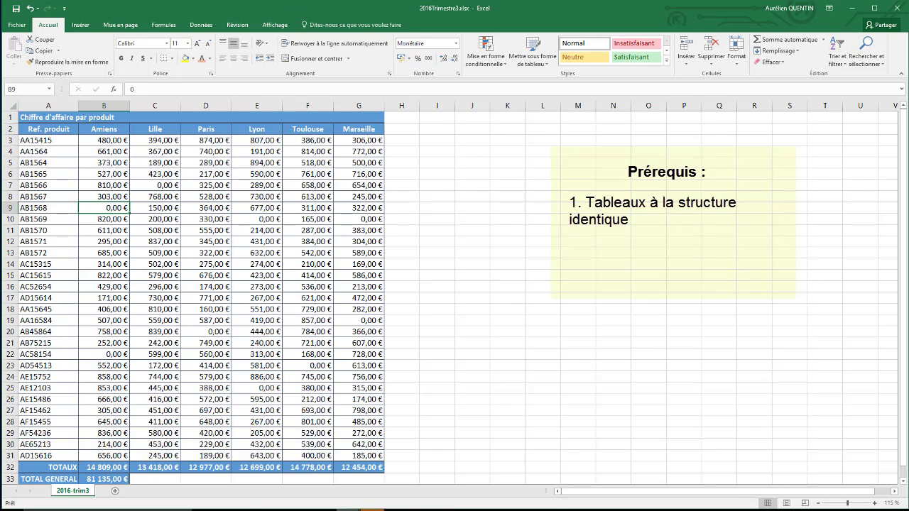
mouse_move(347, 509)
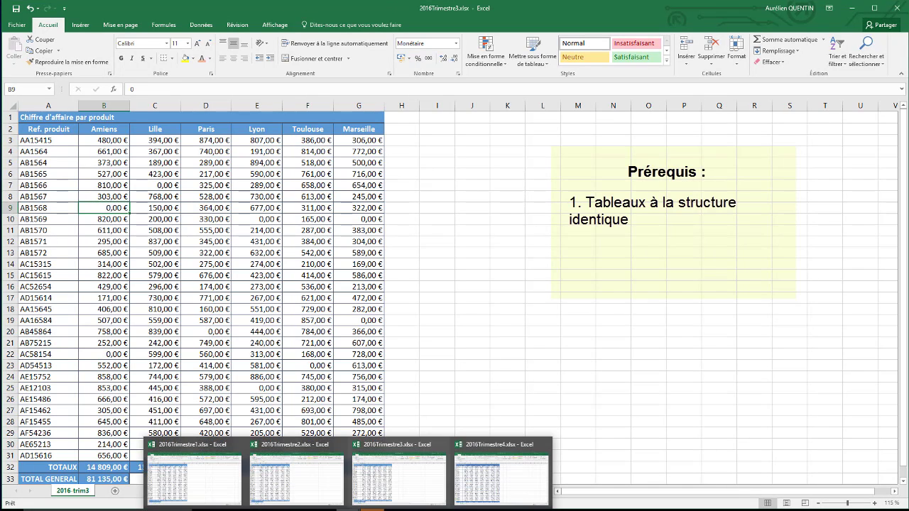
click(469, 466)
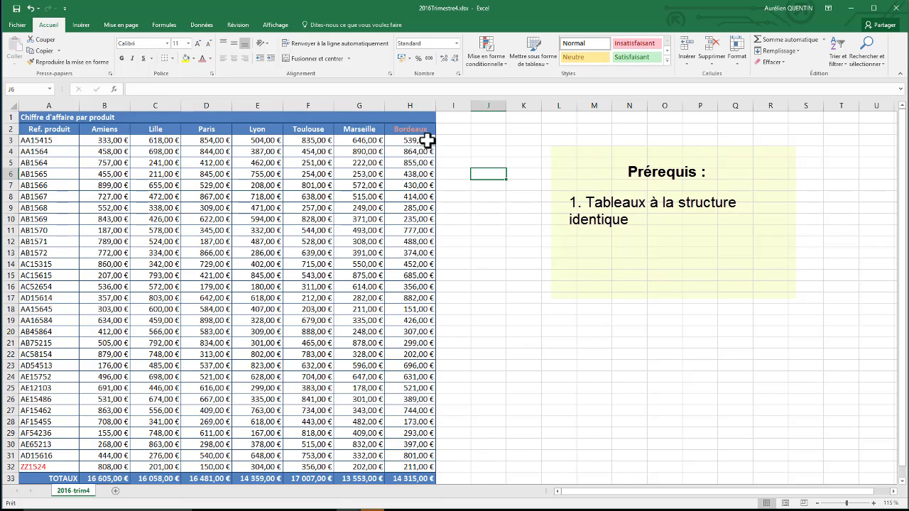
- Examine the Bordeaux column and the ZZ1524 product row in the 2016Trimestre4 table
drag(410, 128, 398, 466)
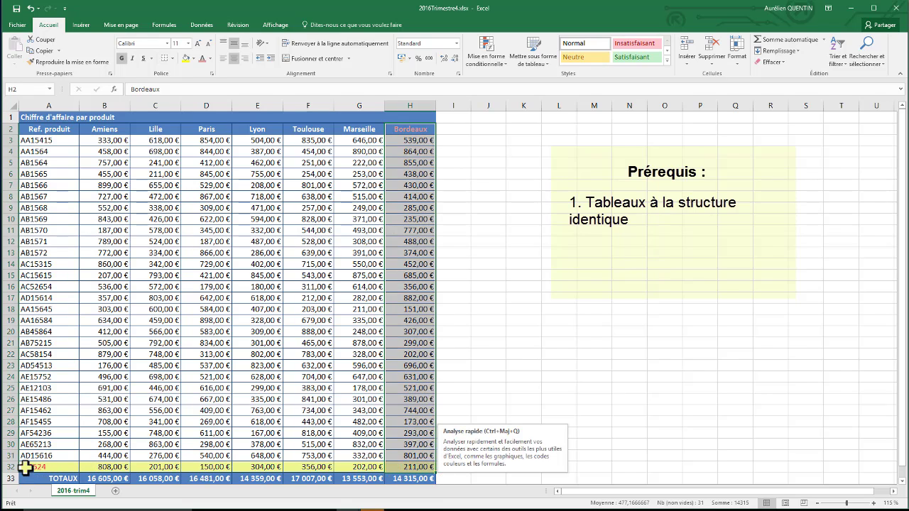
drag(25, 469, 388, 470)
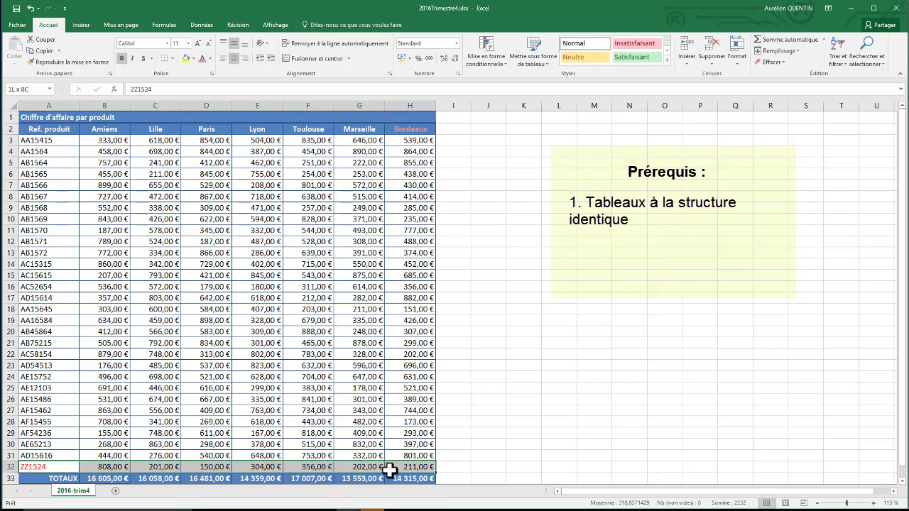
click(356, 431)
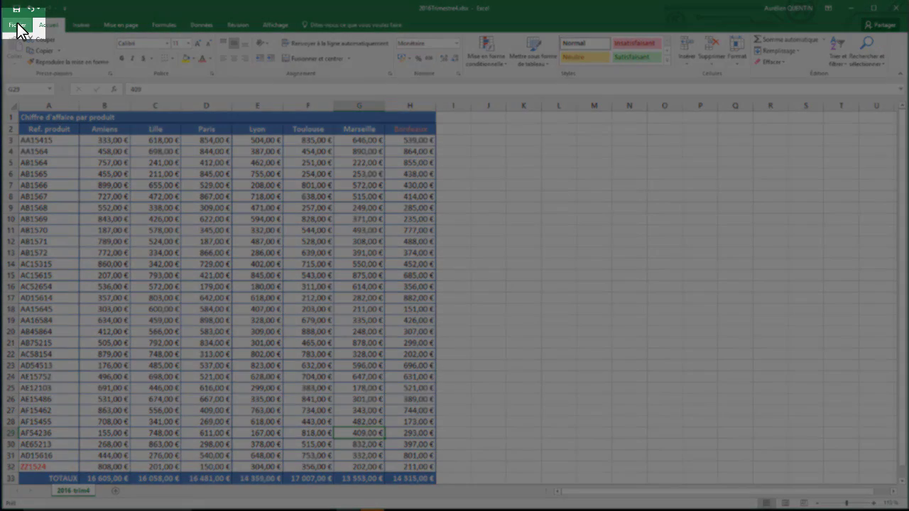
- In the ribbon customization options, list all commands (Toutes les commandes) and select Assistant Tableau croisé dynamique
click(17, 28)
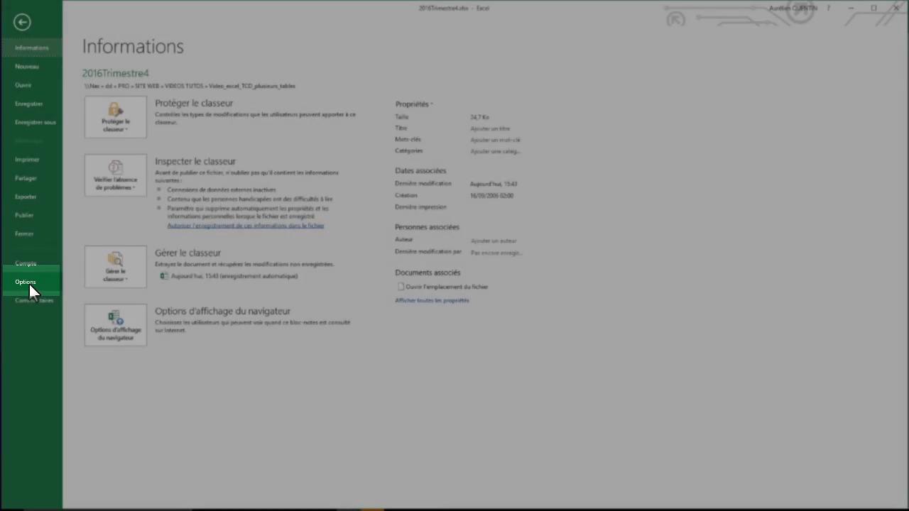
click(29, 282)
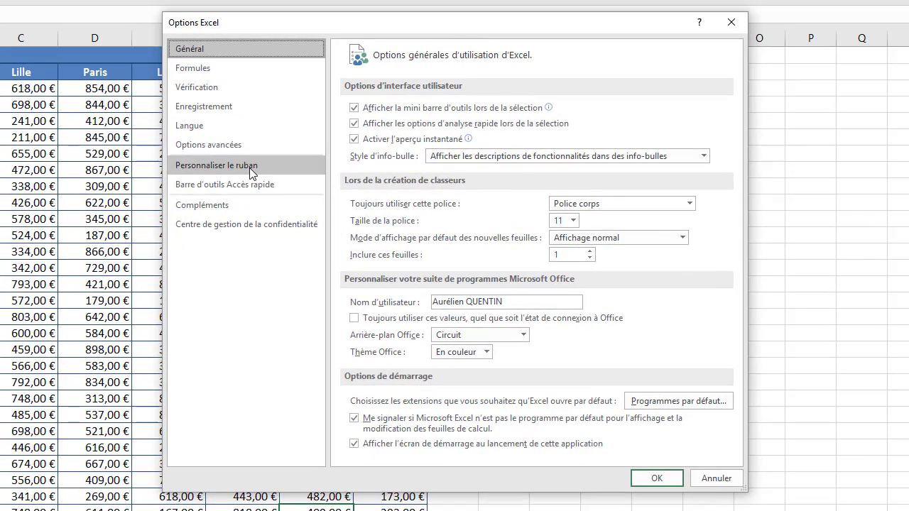
click(250, 167)
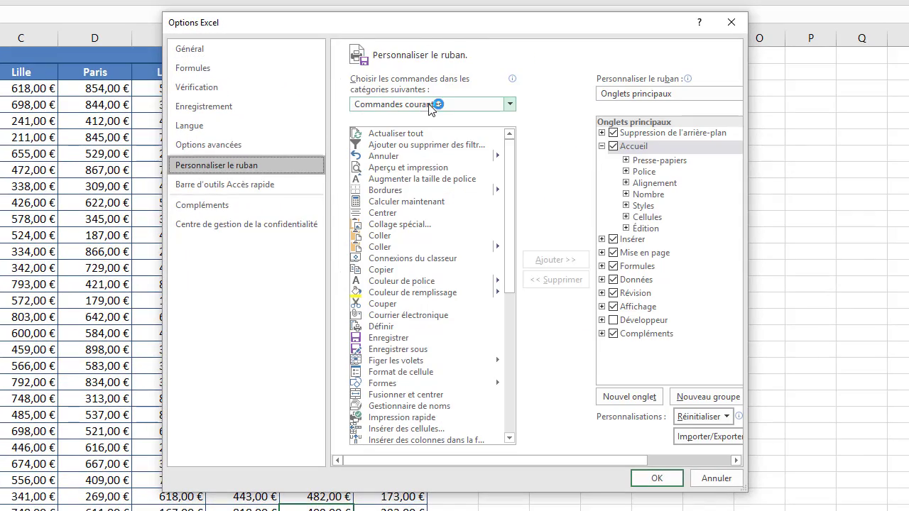
click(510, 104)
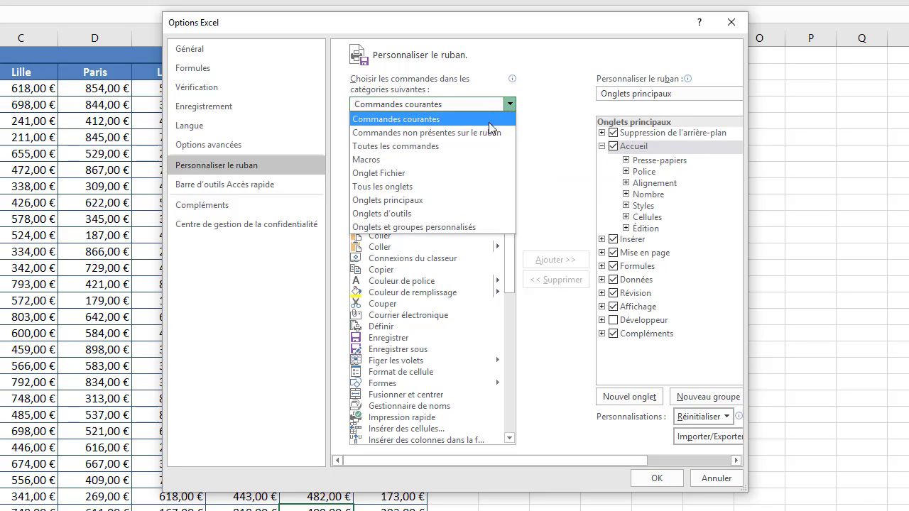
key(Escape)
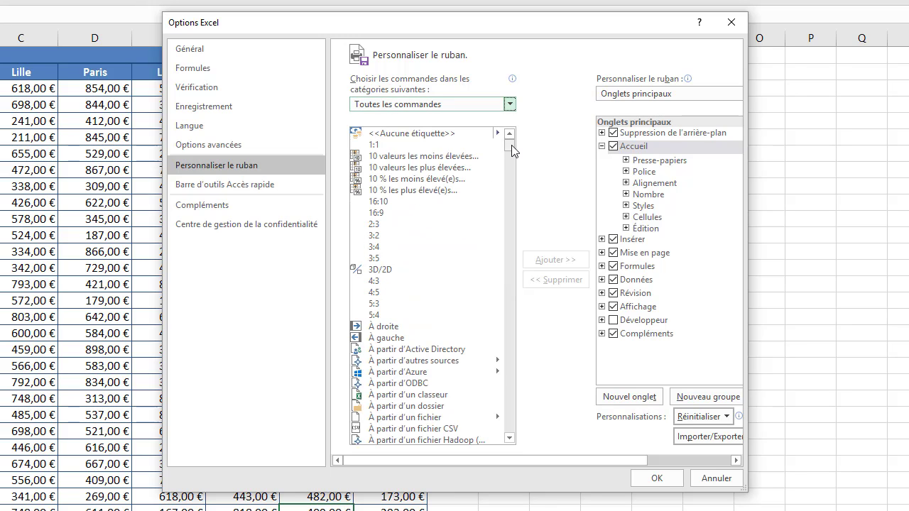
drag(511, 146, 518, 199)
scroll(445, 209, up, 12)
scroll(443, 212, down, 1)
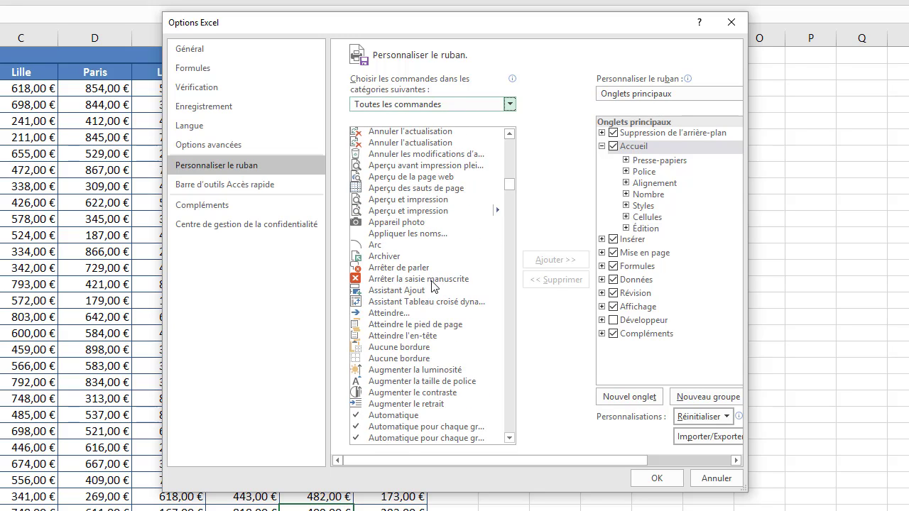
click(424, 305)
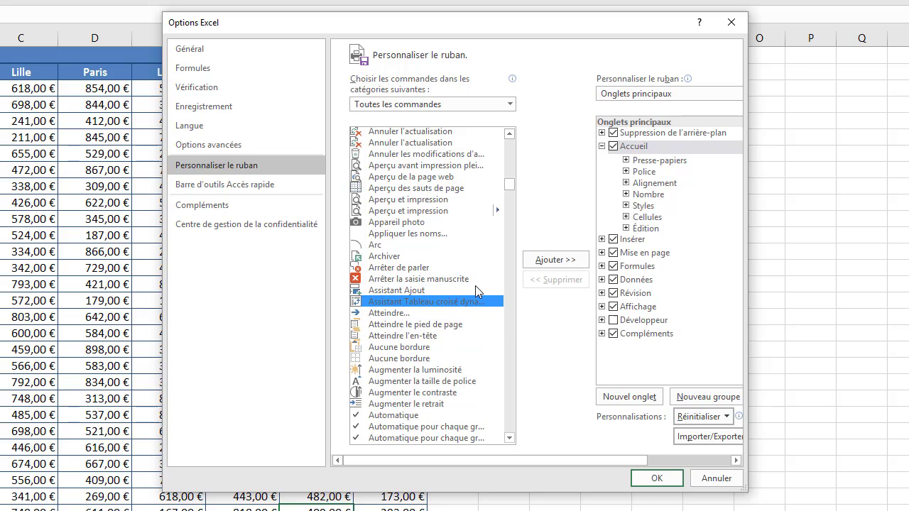
- Create a new custom group after the Tableaux group of the Insérer ribbon section
click(602, 240)
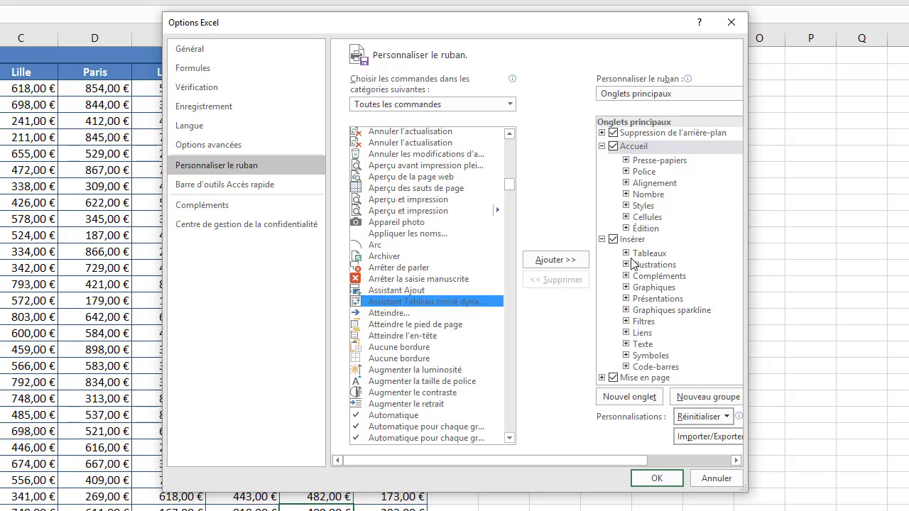
click(626, 254)
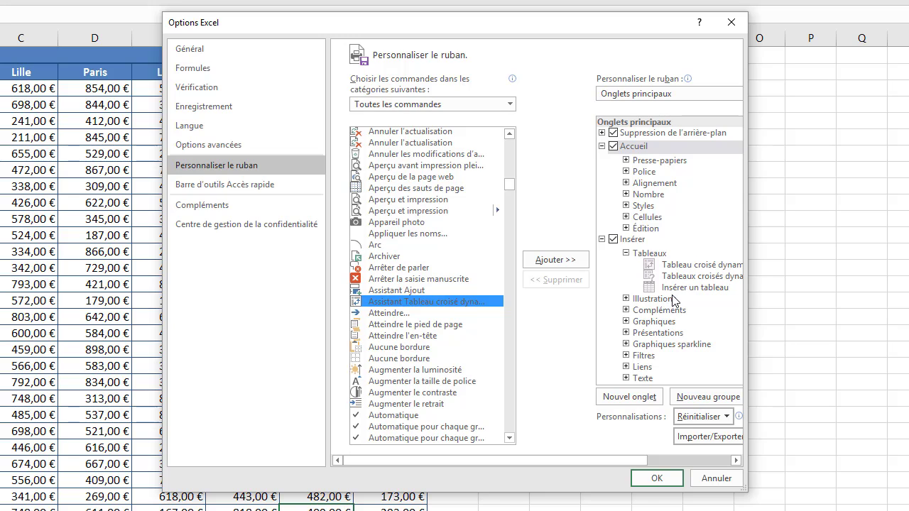
scroll(657, 209, down, 1)
click(657, 209)
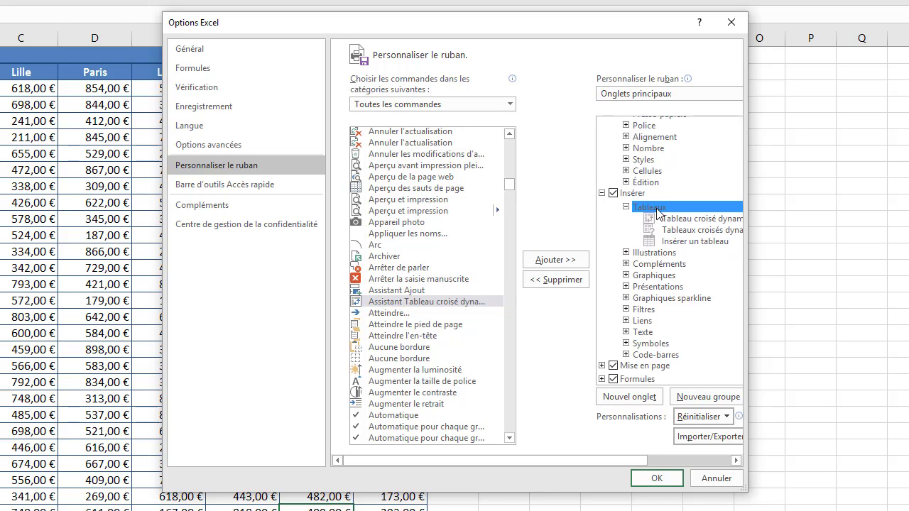
click(711, 398)
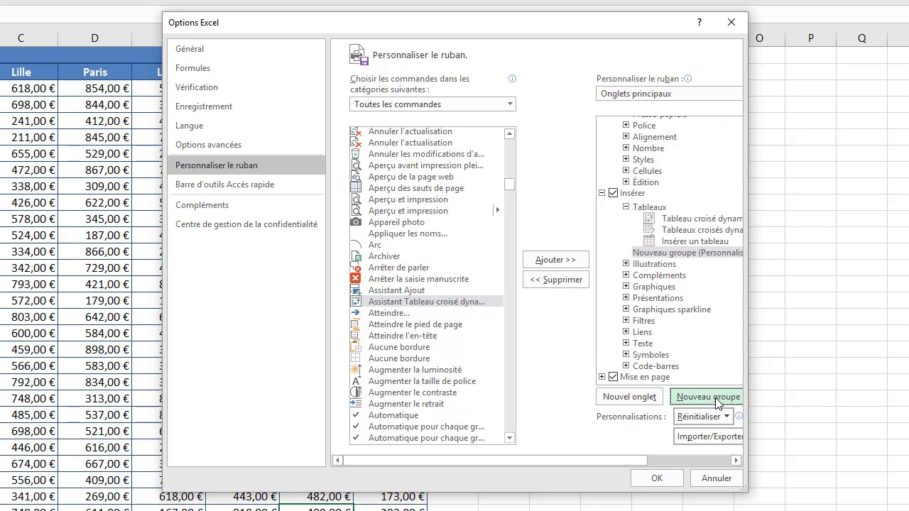
- Add the Assistant Tableau croisé dynamique command to the new custom group, apply the options and display the Insérer commands
click(677, 256)
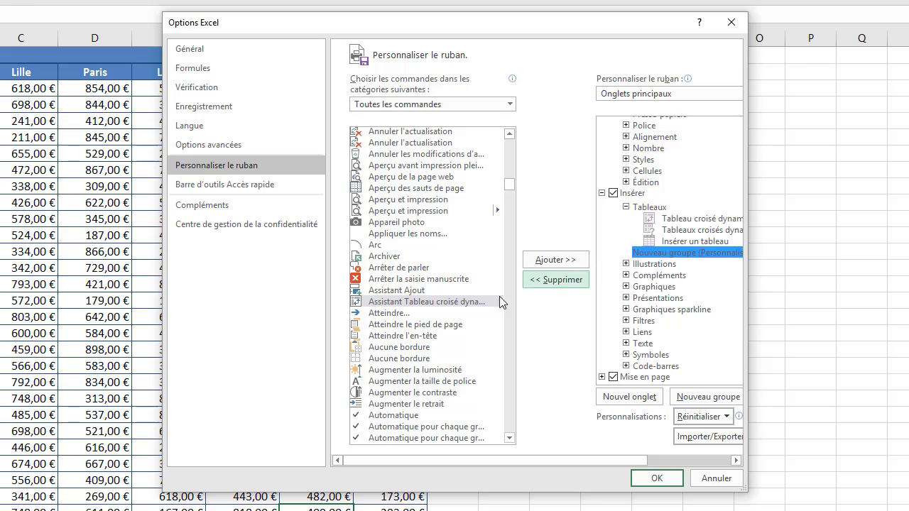
click(554, 261)
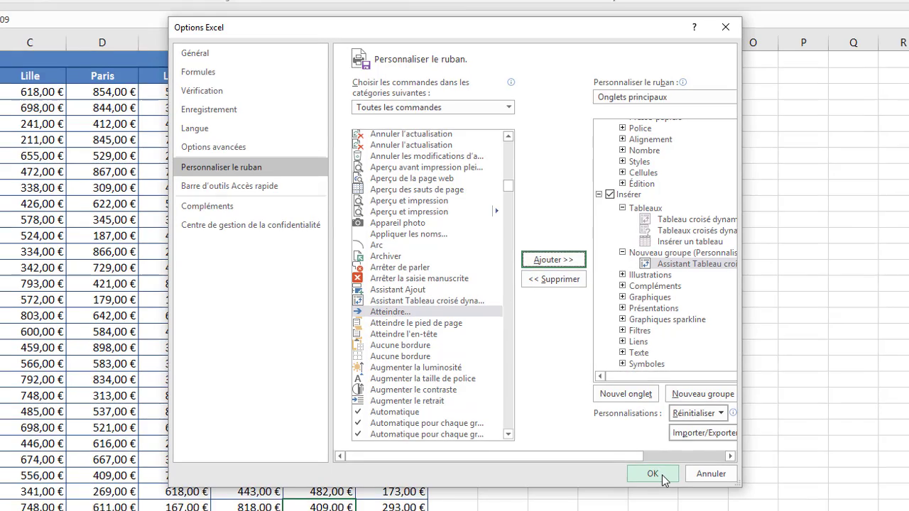
click(660, 479)
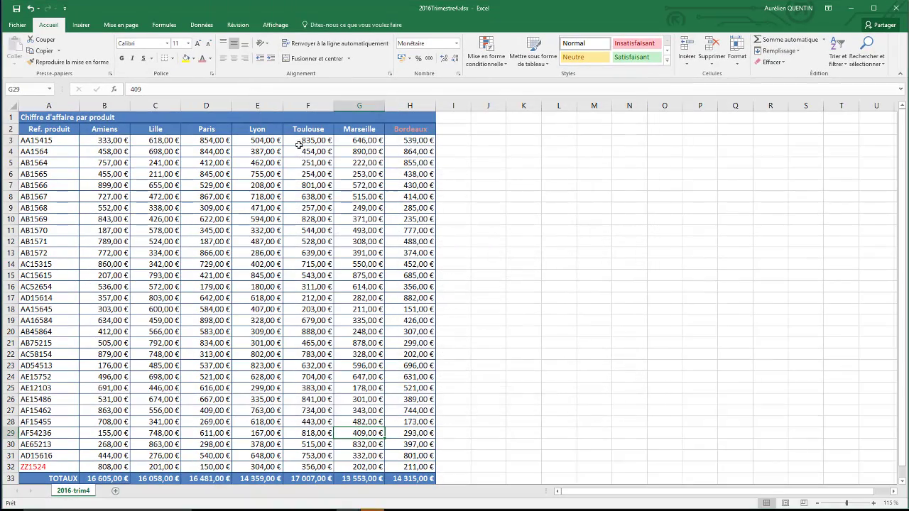
click(84, 27)
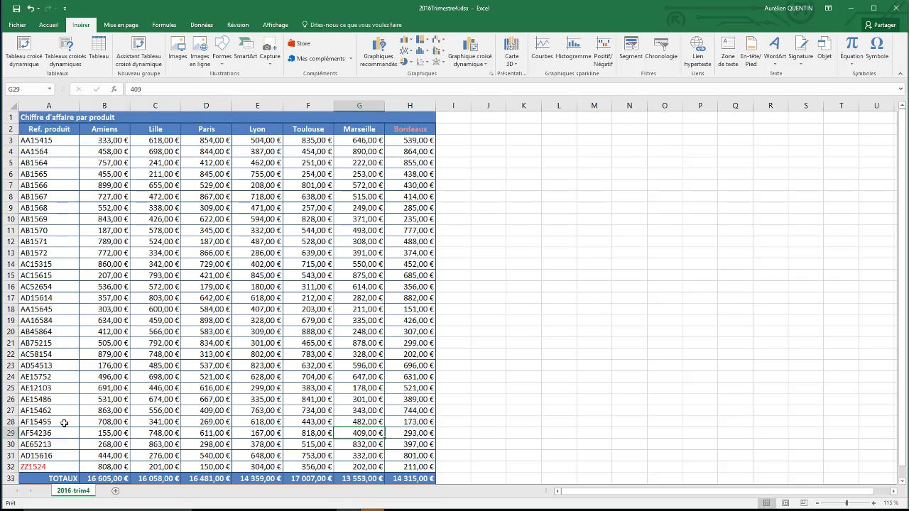
- Add a new worksheet to 2016Trimestre4 and name it "Année 2016"
click(115, 490)
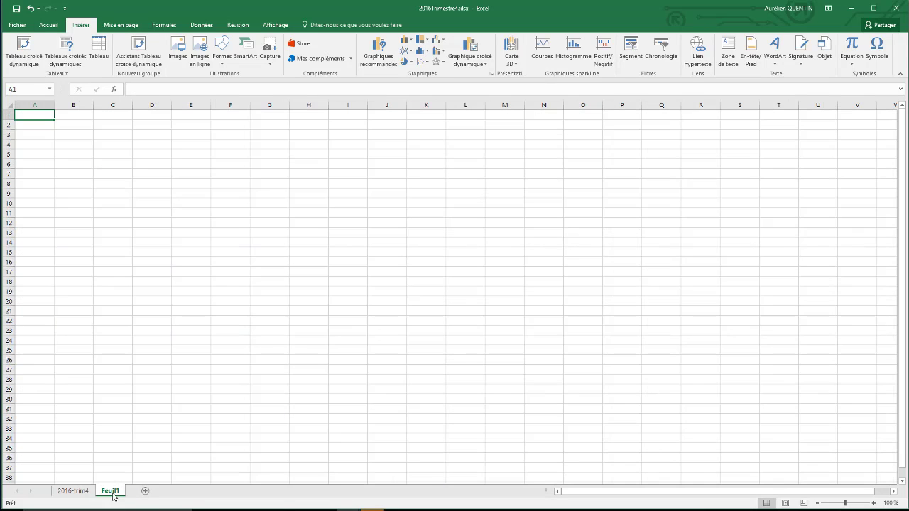
double_click(112, 492)
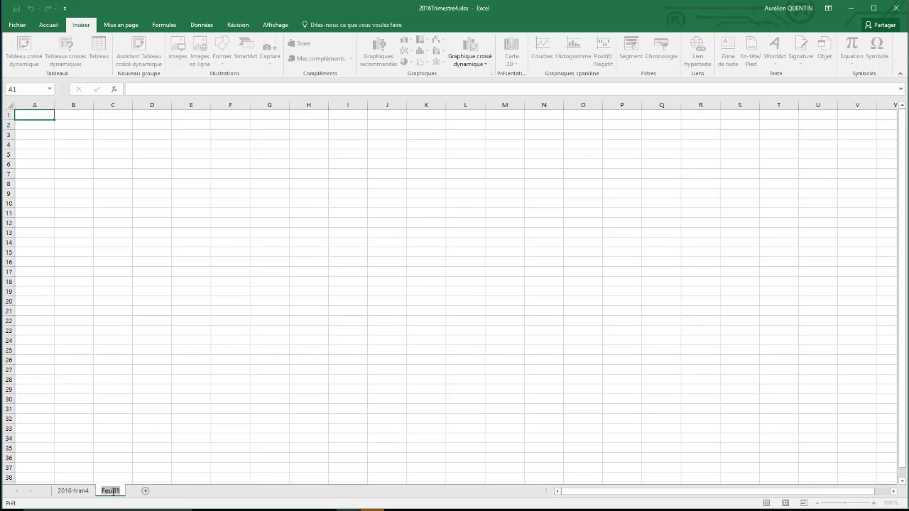
text(N)
text(nnée)
text( 2016)
key(Return)
- Start the PivotTable wizard with "Plages de feuilles de calcul avec étiquettes" as source, a PivotTable report and a single automatic page field
click(147, 62)
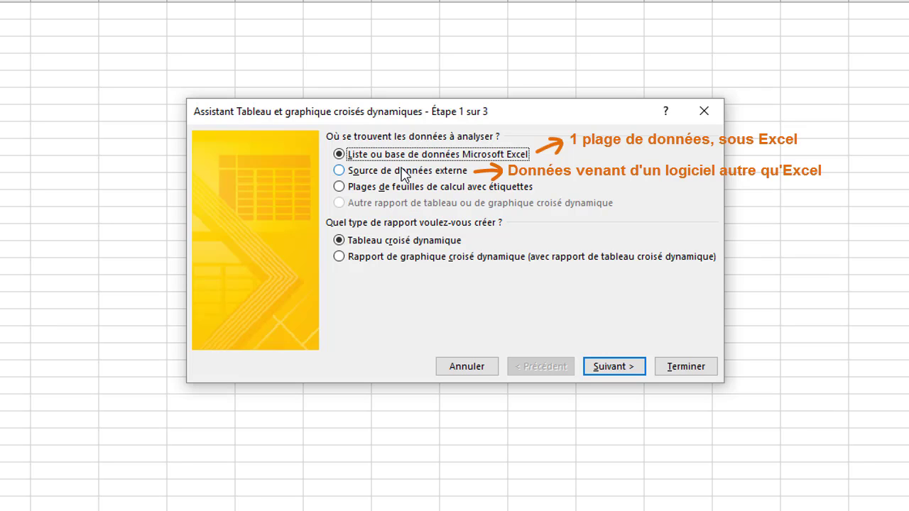
click(377, 187)
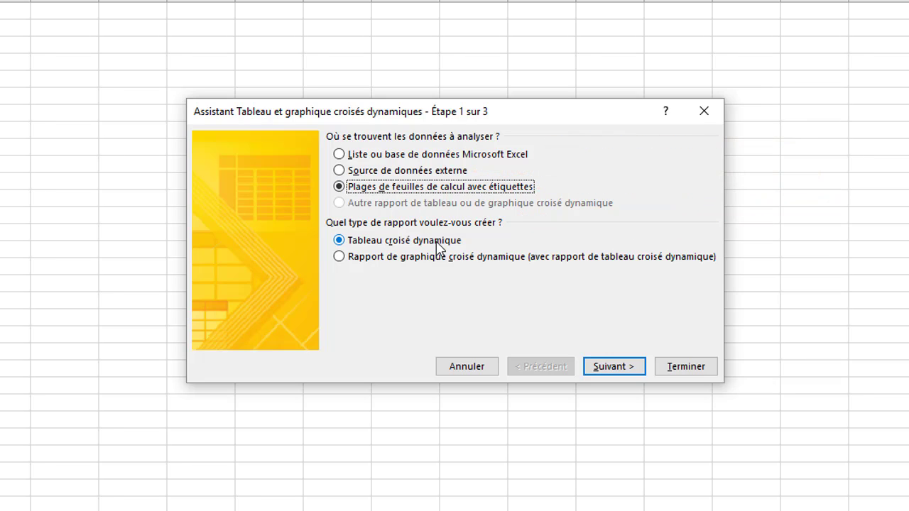
click(612, 371)
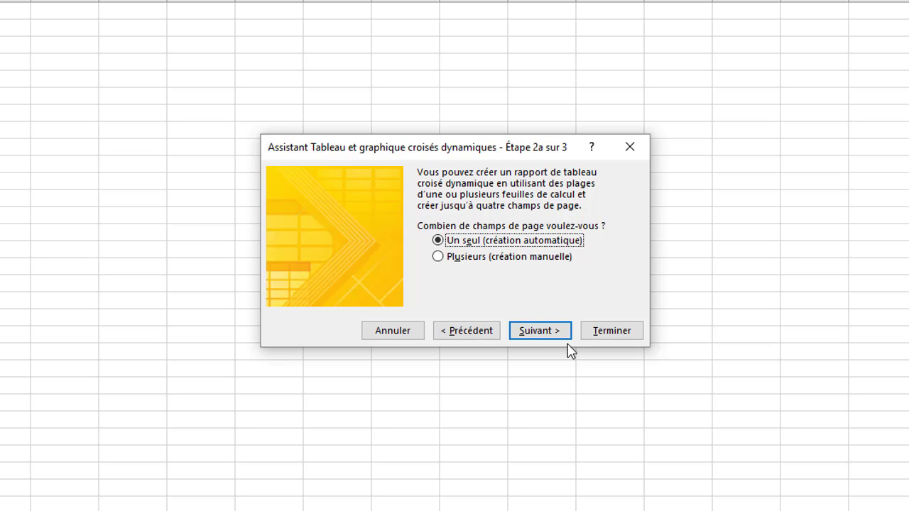
click(546, 333)
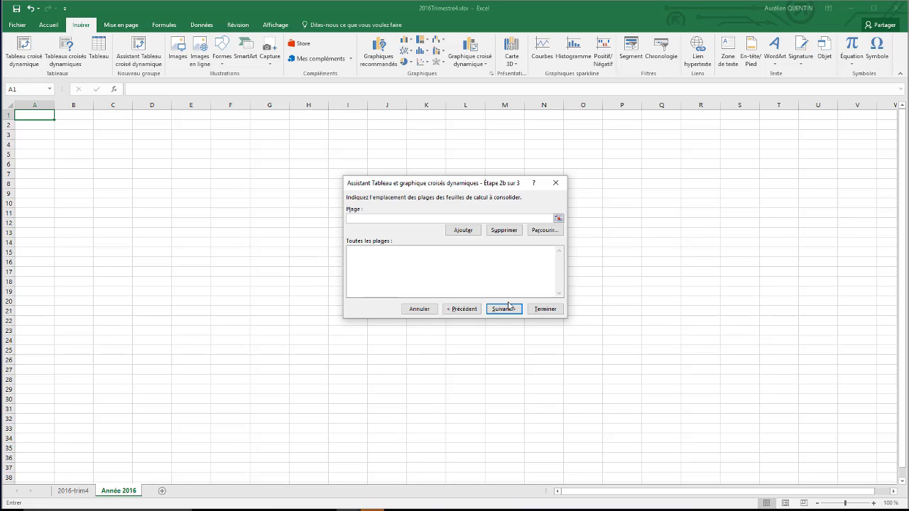
- Add range A2:G31 of sheet 2016-trim1 in 2016Trimestre1 to the ranges to consolidate
click(348, 510)
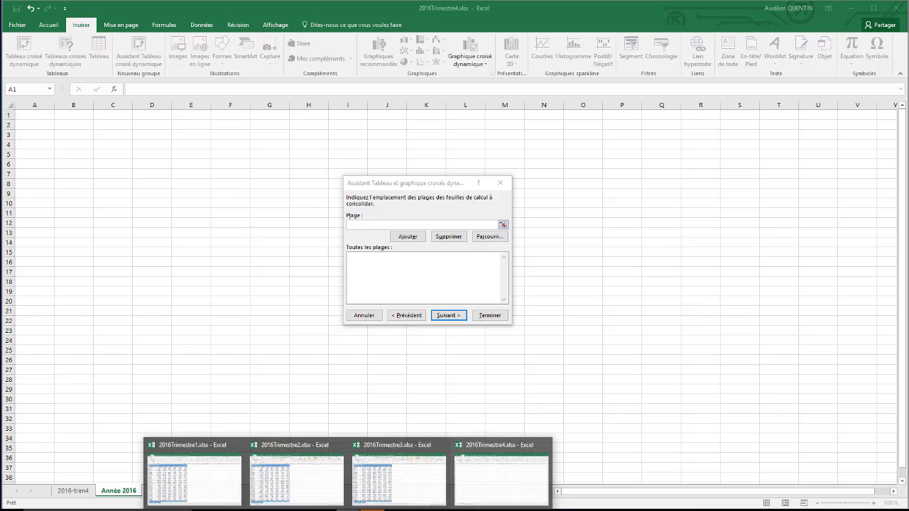
click(213, 483)
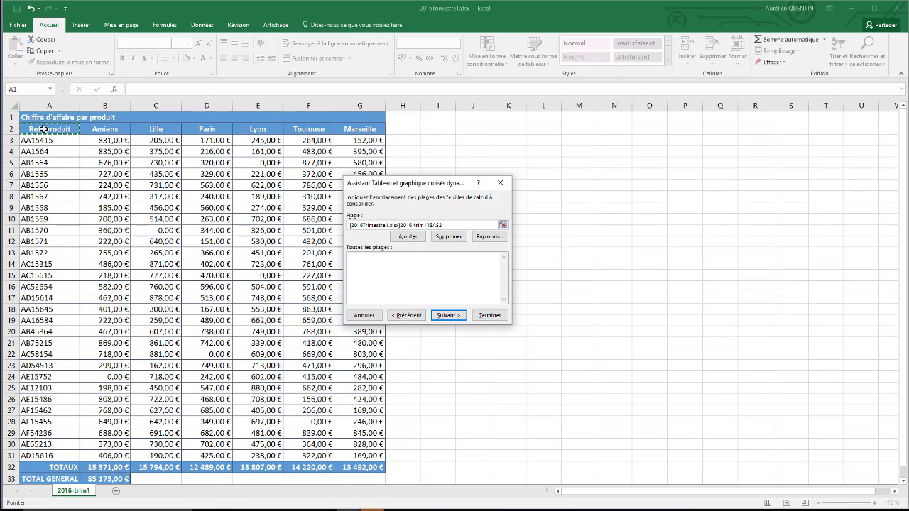
drag(44, 130, 352, 455)
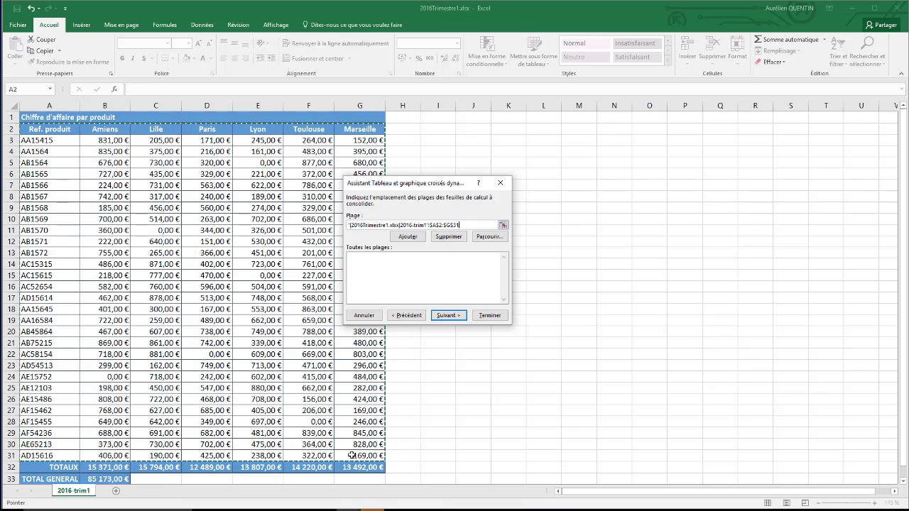
click(415, 241)
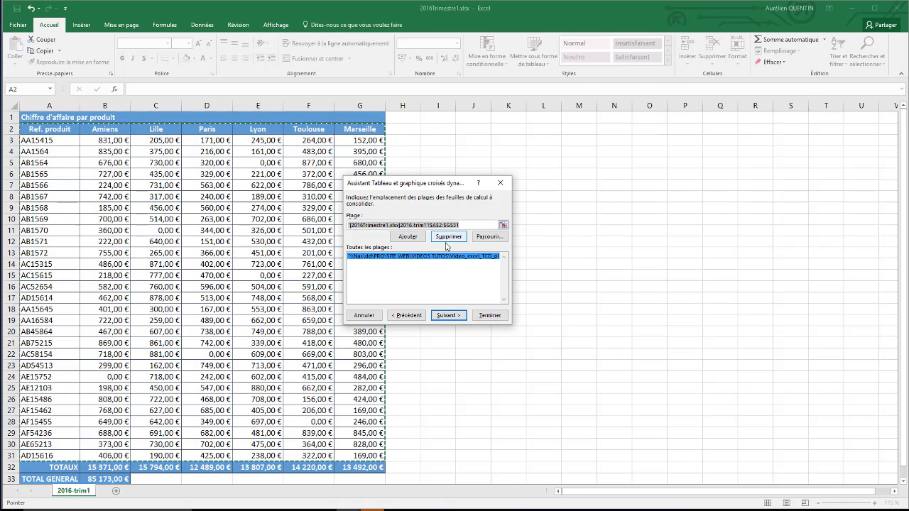
- Clear the range entry and add range A2:G31 of sheet 2016-trim2 in 2016Trimestre2 to the consolidation ranges
key(BackSpace)
click(348, 509)
click(294, 475)
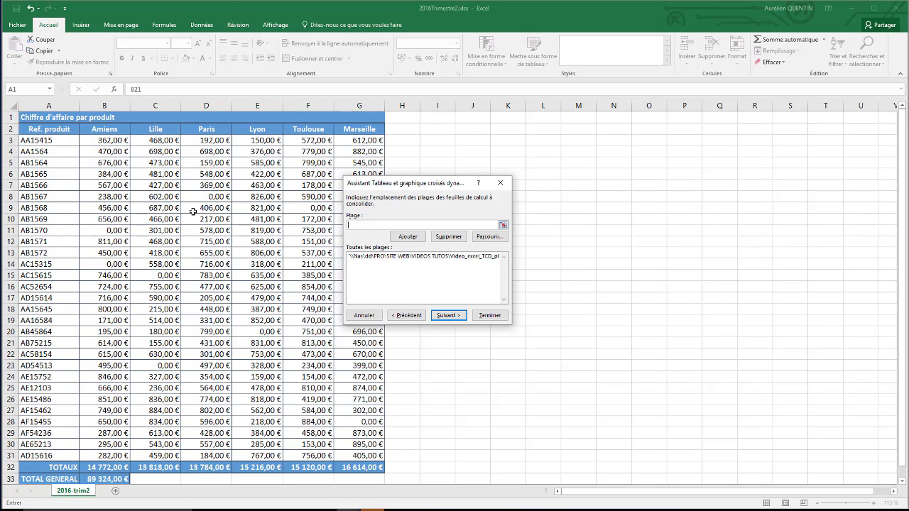
drag(28, 128, 357, 455)
click(495, 230)
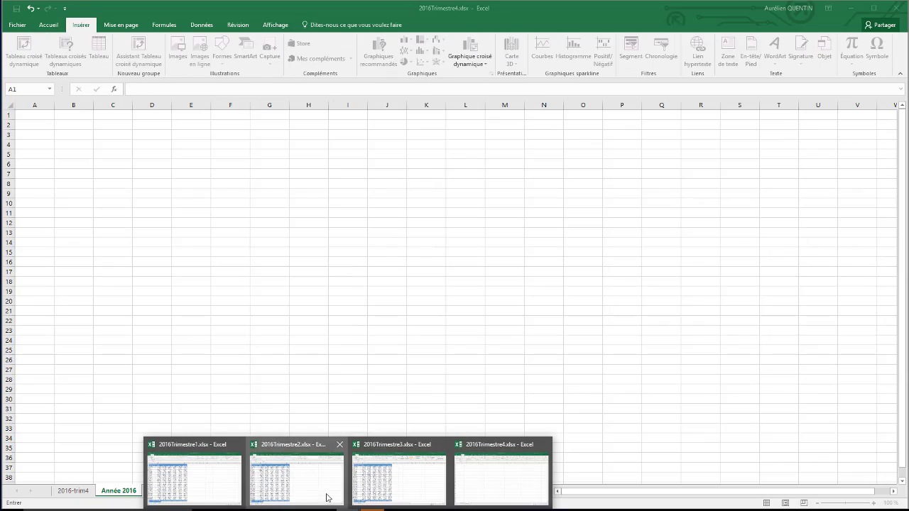
- Add range A2:G31 of sheet 2016-trim3 in 2016Trimestre3 to the consolidation ranges and clear the range entry
click(325, 493)
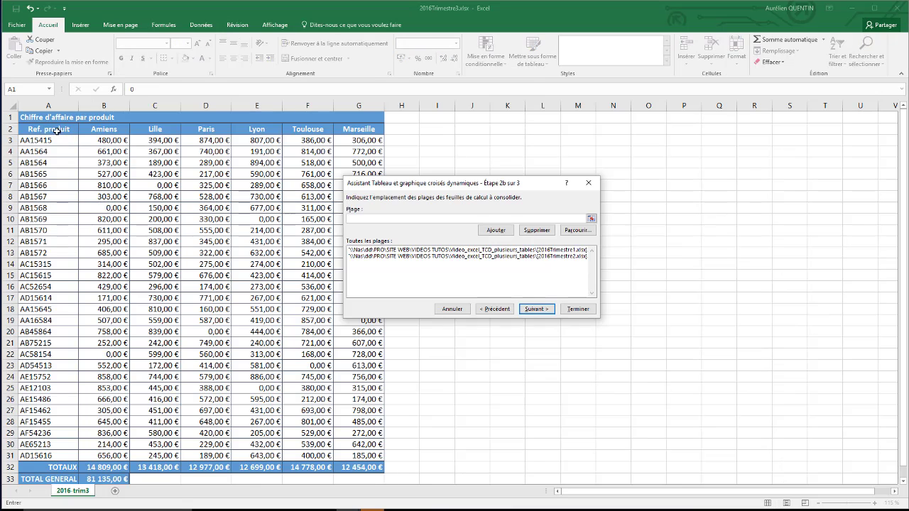
drag(55, 130, 359, 453)
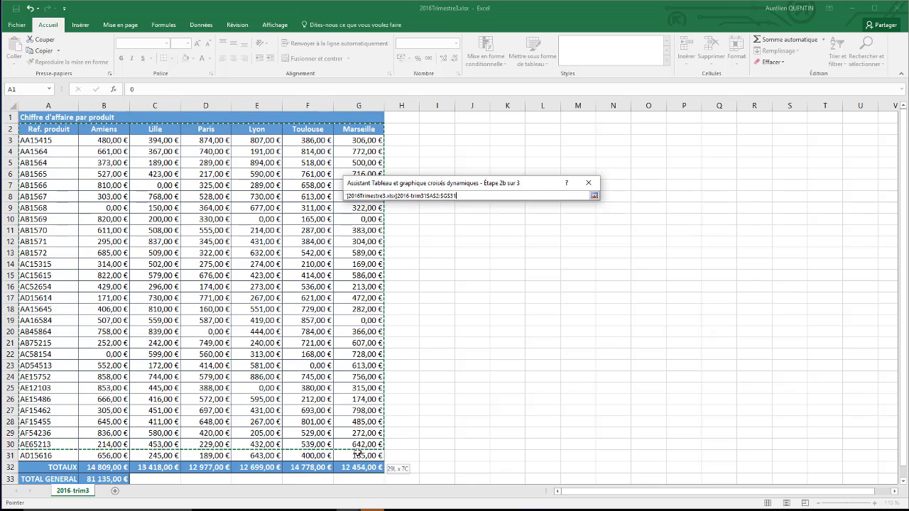
click(491, 232)
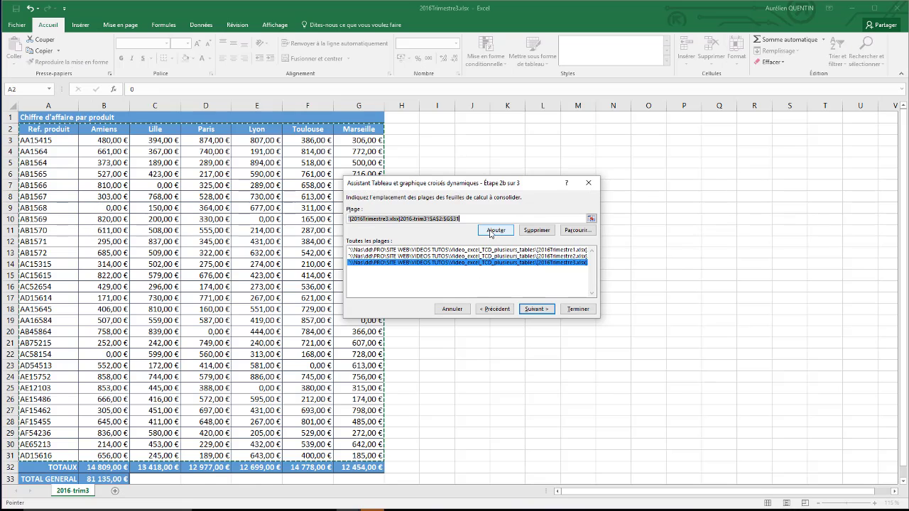
click(492, 231)
- Add range A2:H32 of sheet 2016-trim4 in 2016Trimestre4 to the consolidation ranges
mouse_move(370, 507)
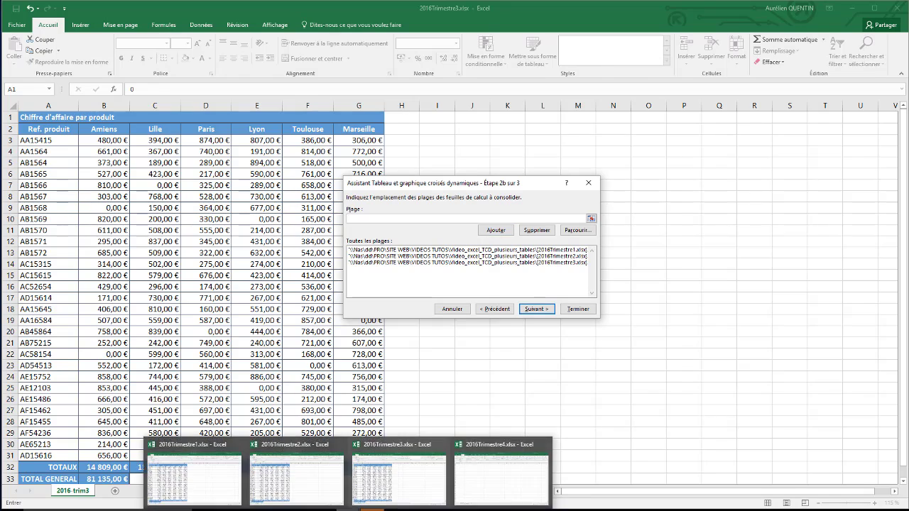
click(501, 475)
click(74, 491)
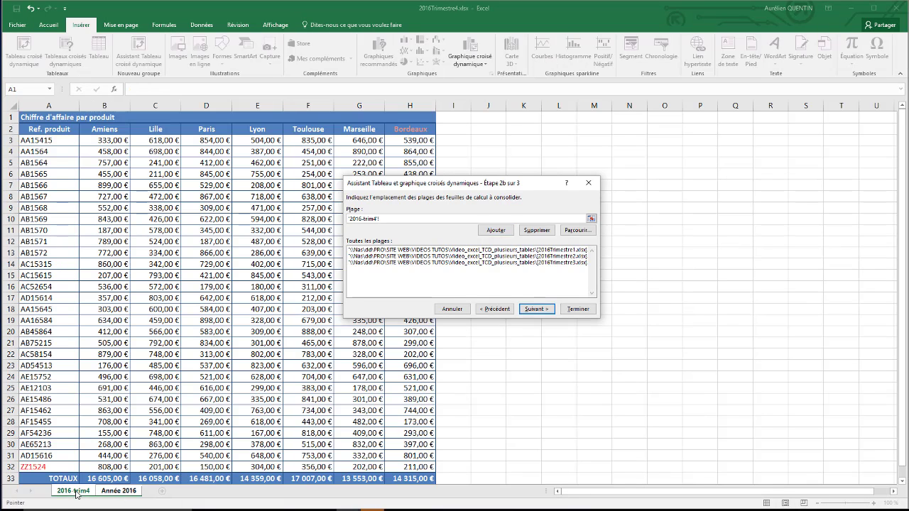
drag(42, 132, 424, 467)
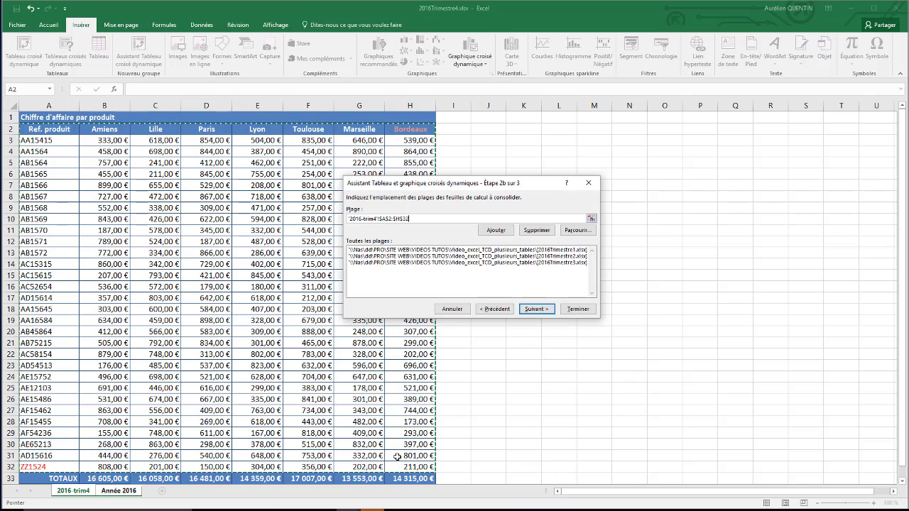
click(496, 230)
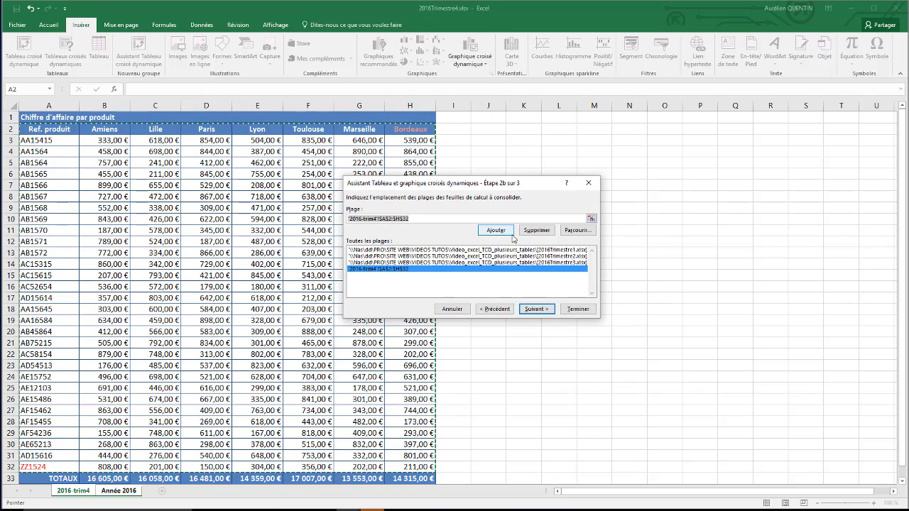
- Finish the wizard with the PivotTable placed at A3 of the existing sheet "Année 2016", and narrow column B
click(537, 309)
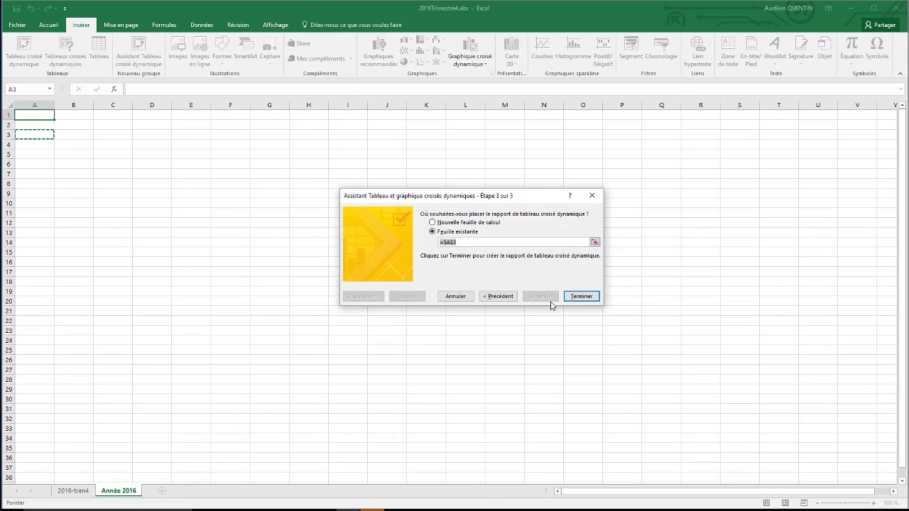
click(579, 297)
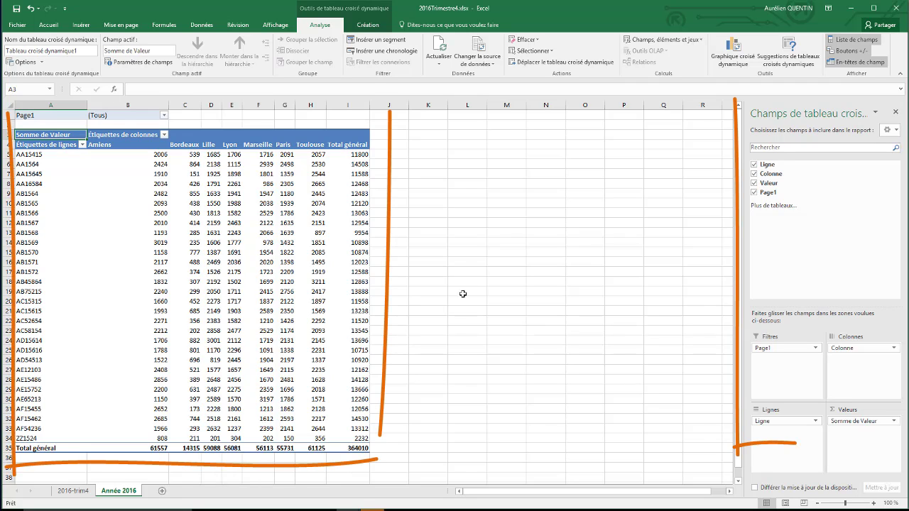
drag(170, 105, 142, 106)
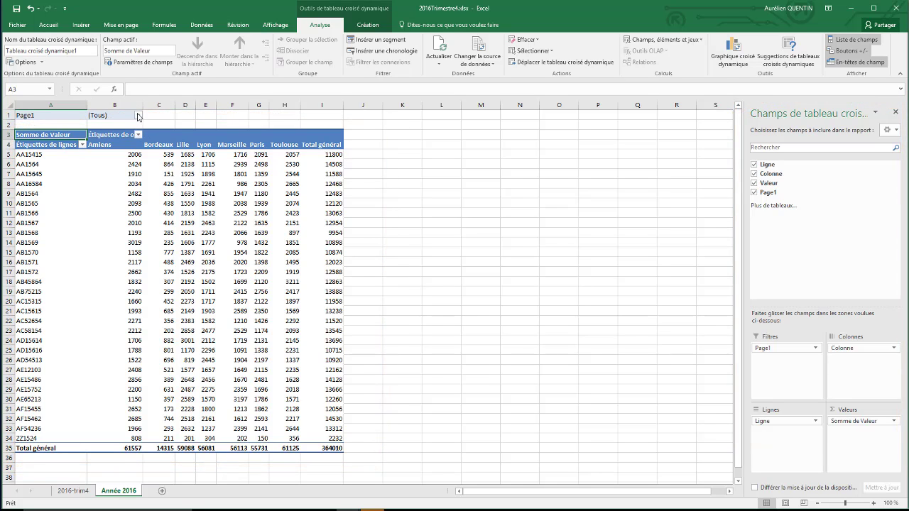
- Filter the PivotTable's Page1 field to Élément1, and set the filter back to (Tous)
click(138, 116)
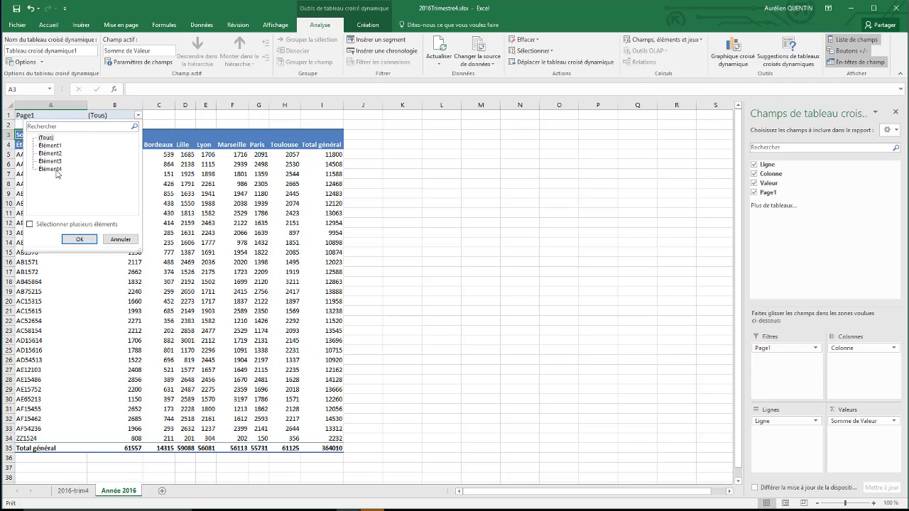
click(60, 146)
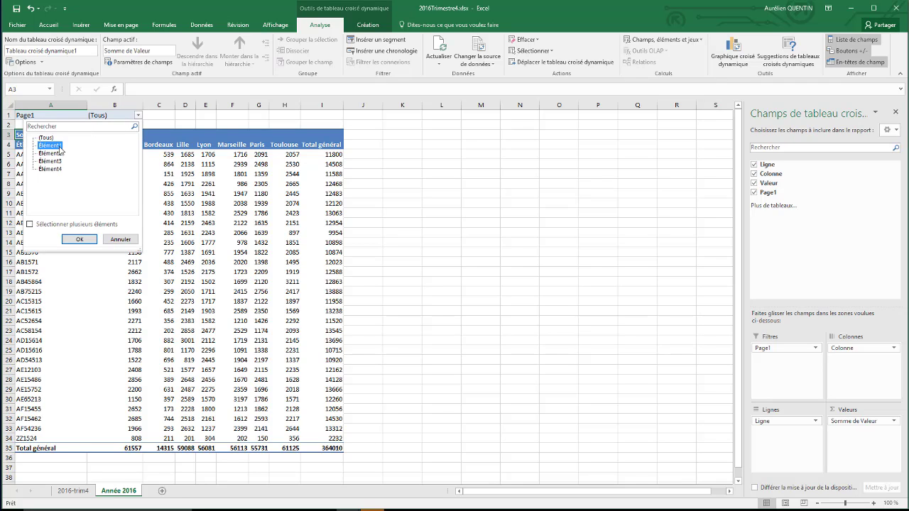
click(81, 241)
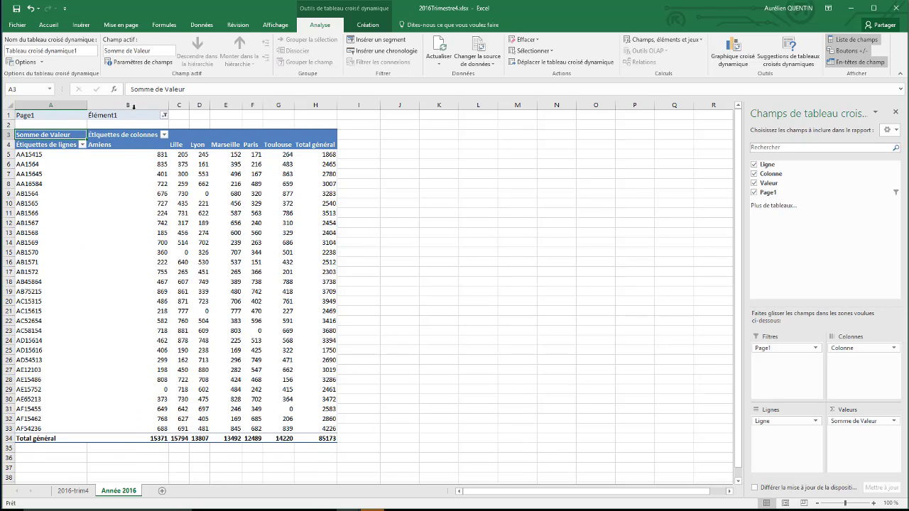
click(164, 115)
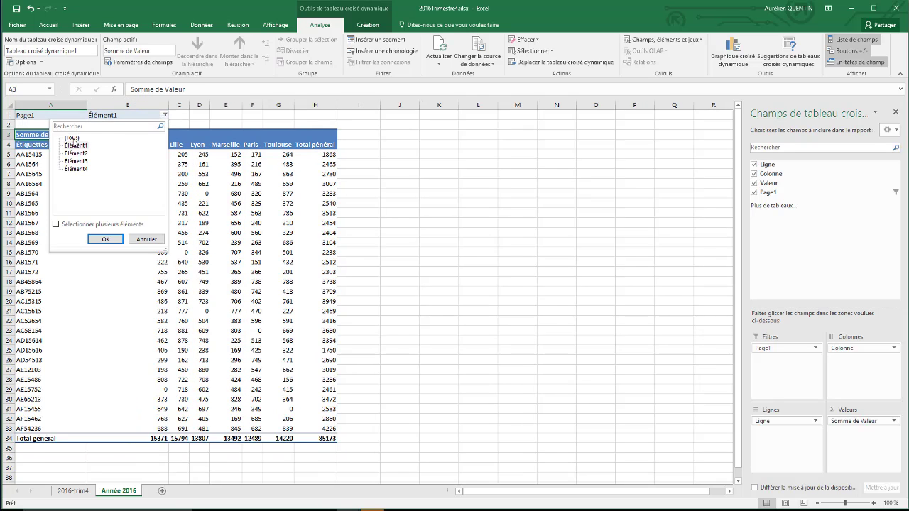
click(73, 137)
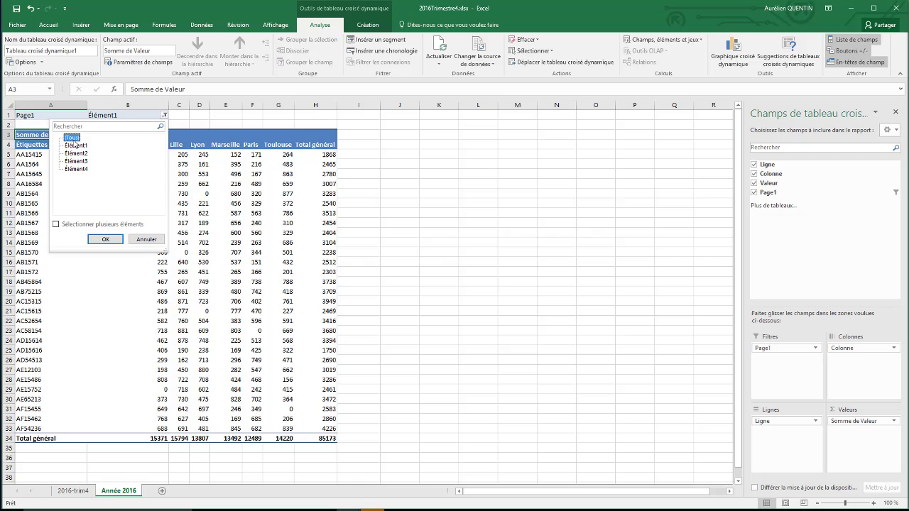
click(106, 240)
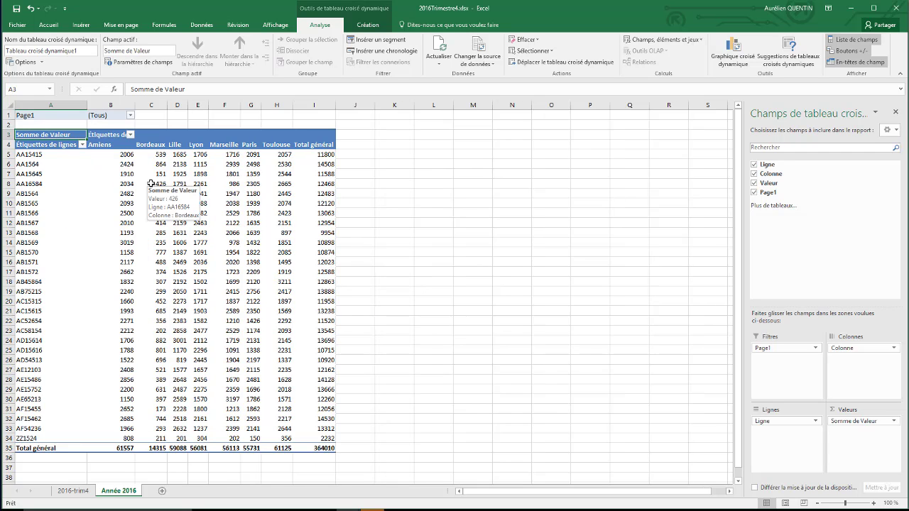
drag(98, 146, 297, 147)
drag(29, 156, 59, 331)
- Set the "Somme de Valeur" field to show its values as "% du total de la ligne"
click(226, 302)
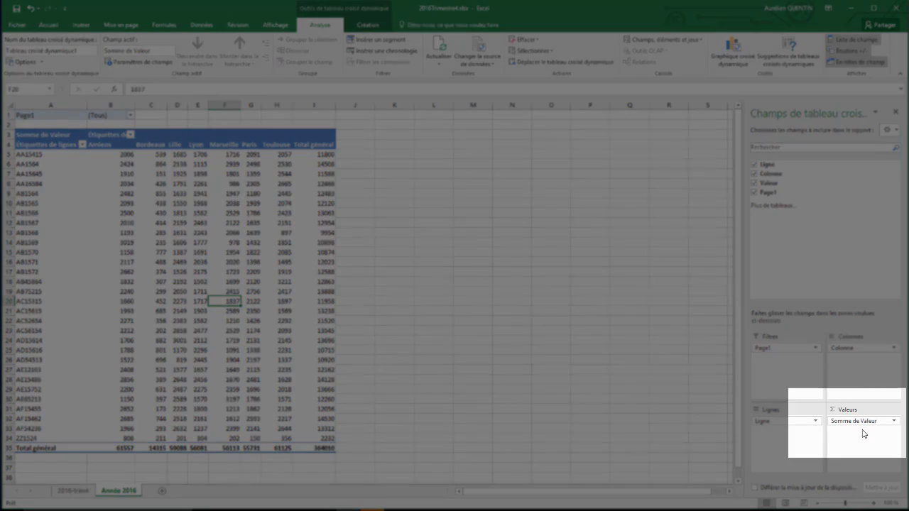
click(894, 422)
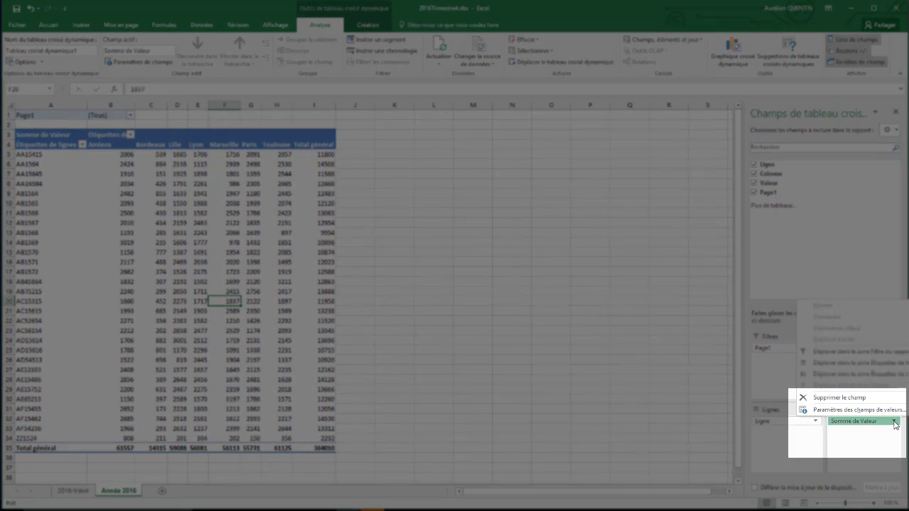
click(884, 412)
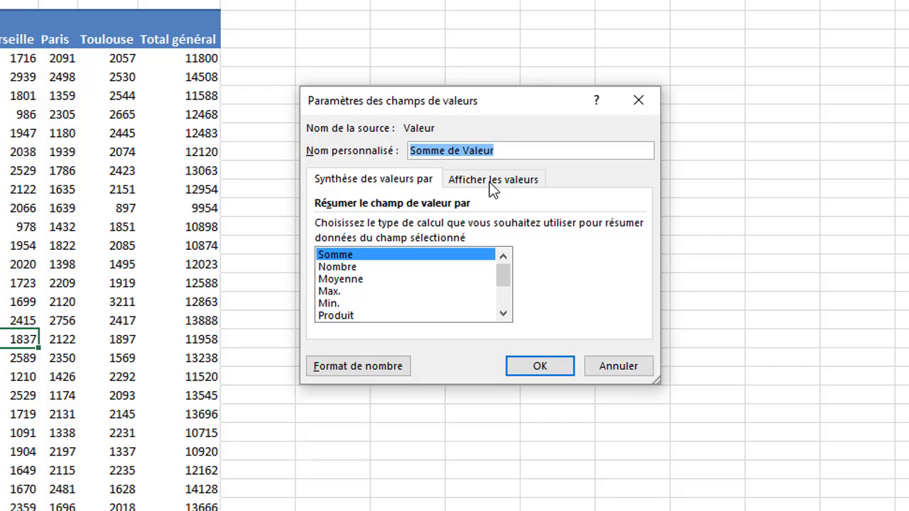
click(490, 182)
click(470, 226)
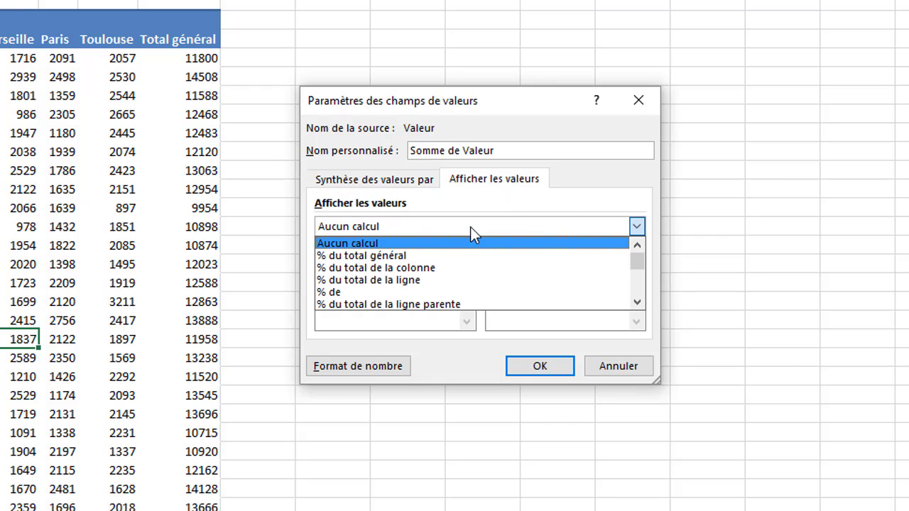
click(465, 280)
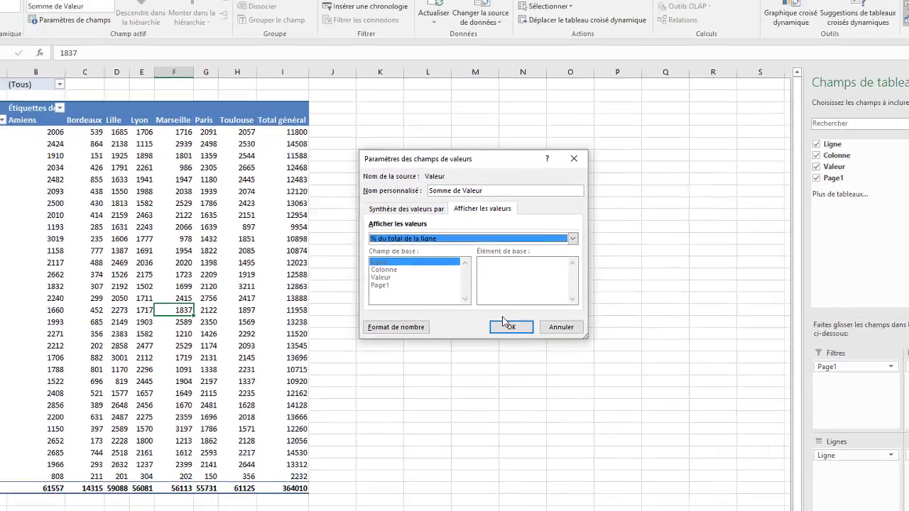
click(505, 324)
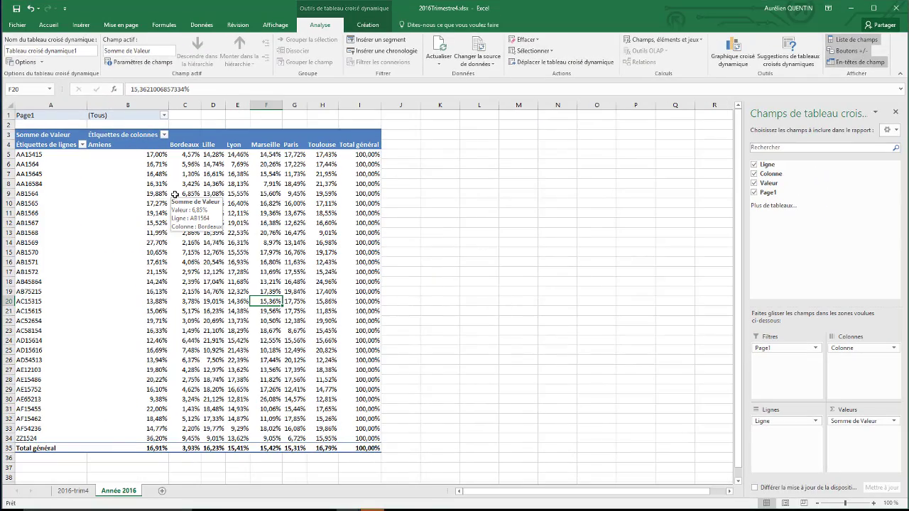